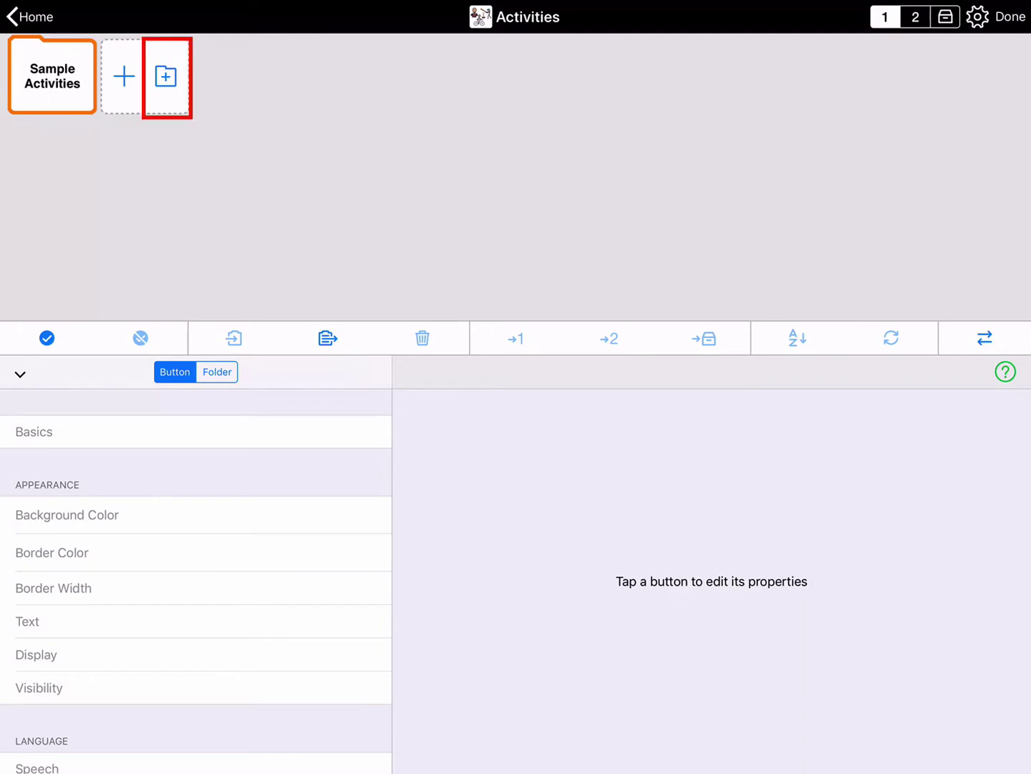
Create a new empty folder in Activities and pick the Out & About template
click(166, 76)
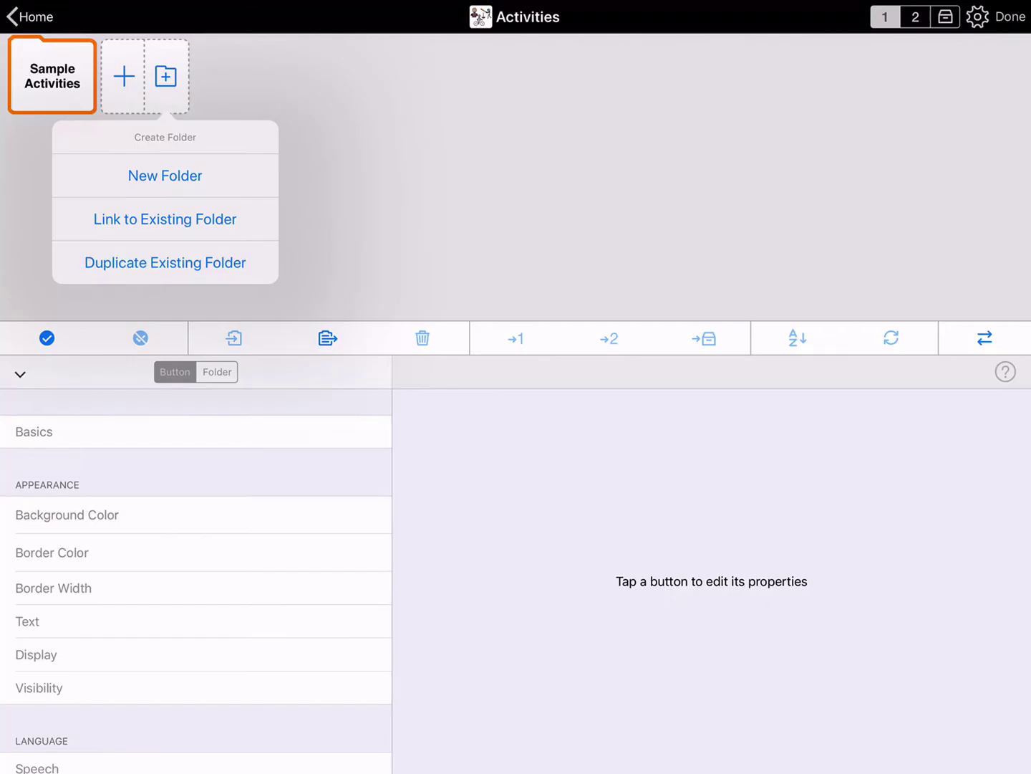
click(229, 180)
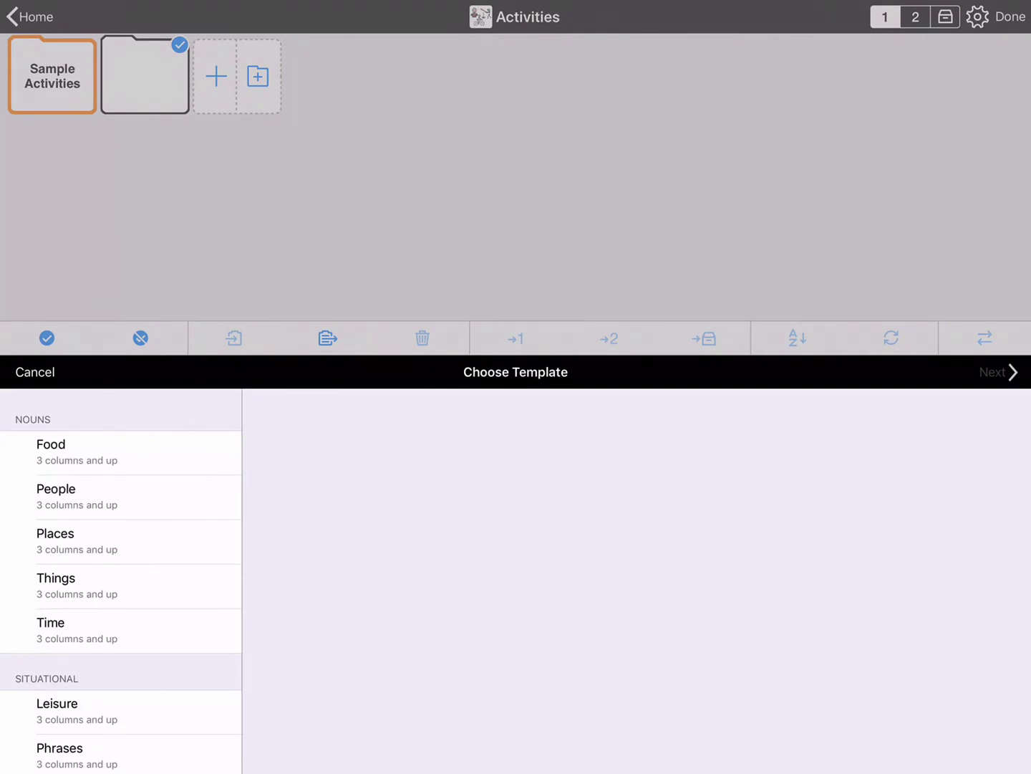
mouse_move(157, 693)
mouse_down()
mouse_move(137, 497)
mouse_move(166, 548)
mouse_up()
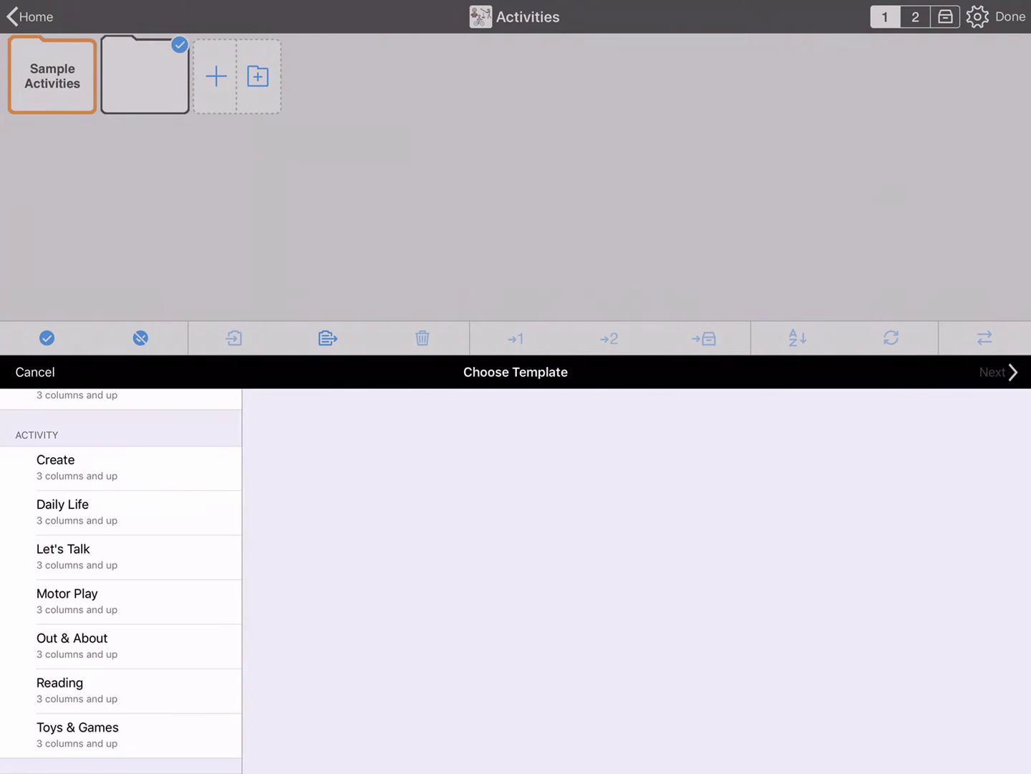
click(110, 649)
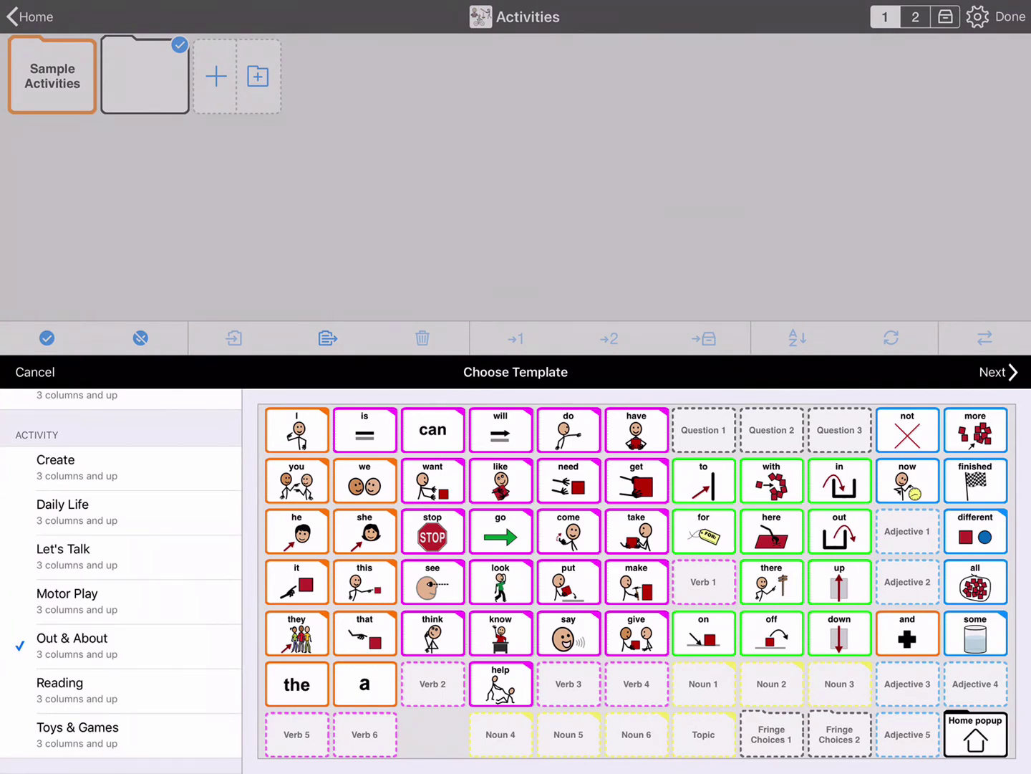
Name the folder 'Horse riding', give it the ride horse picture, and save it
click(990, 375)
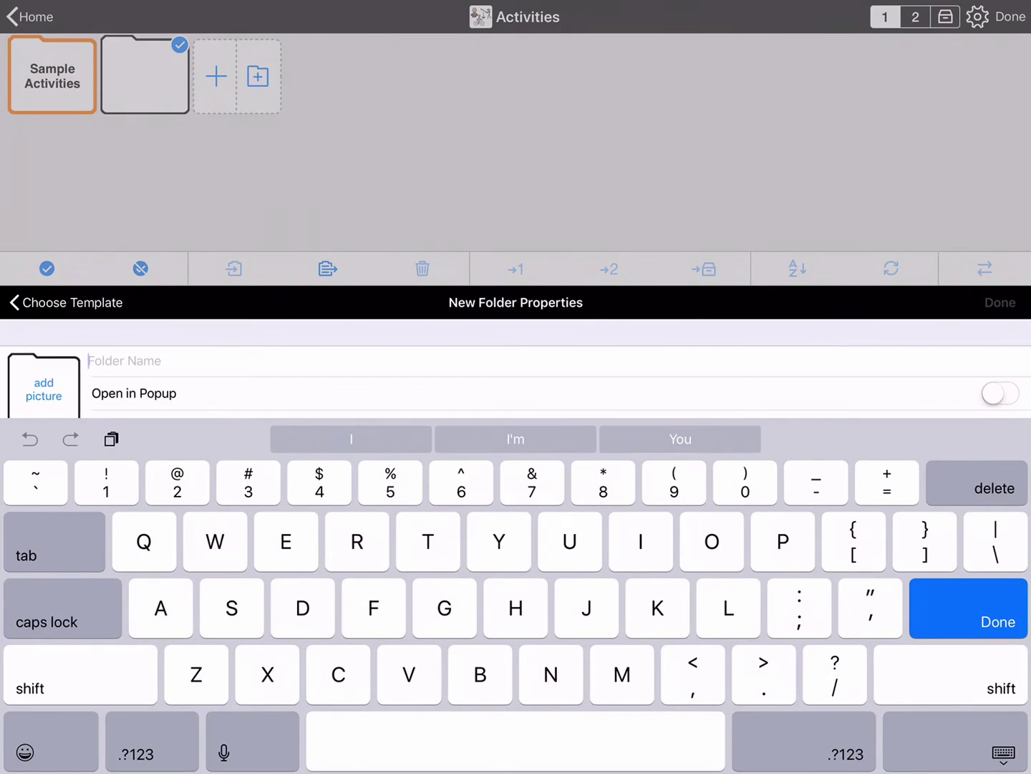
text(Horse)
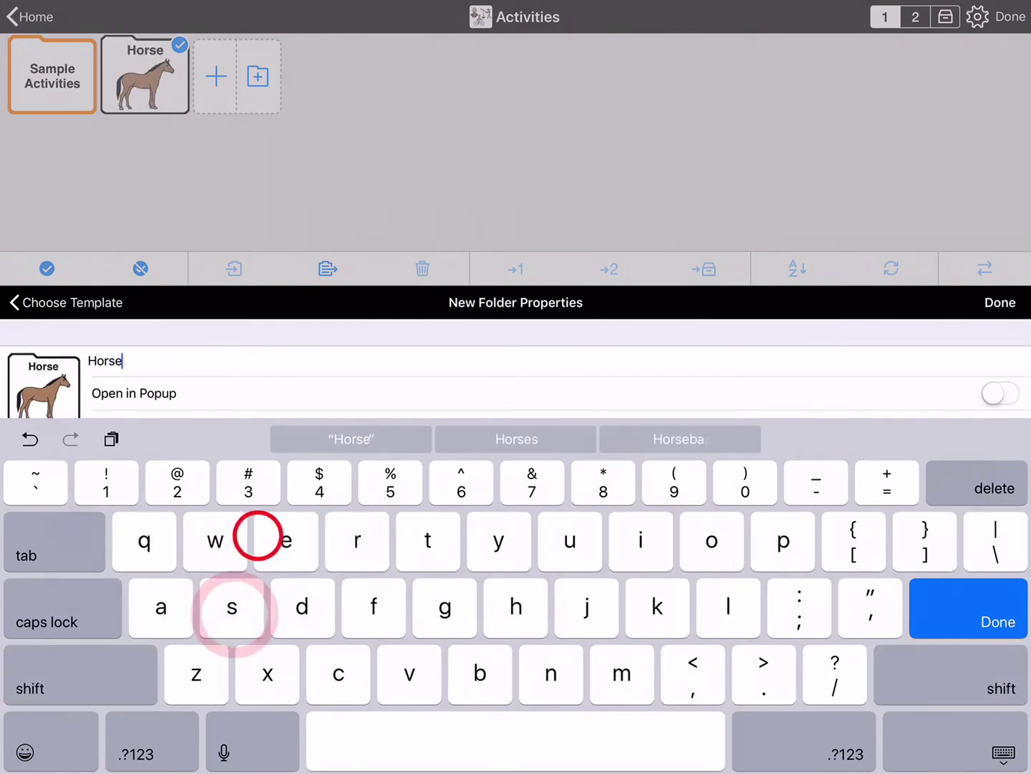
text( rid)
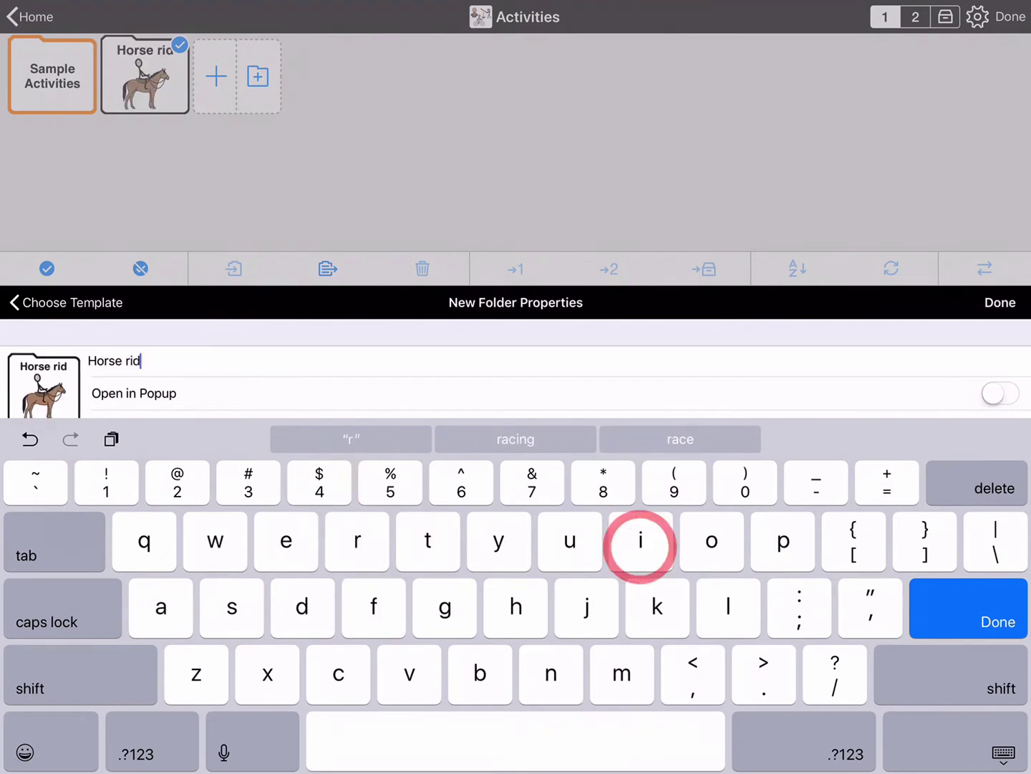
text(ing)
click(968, 608)
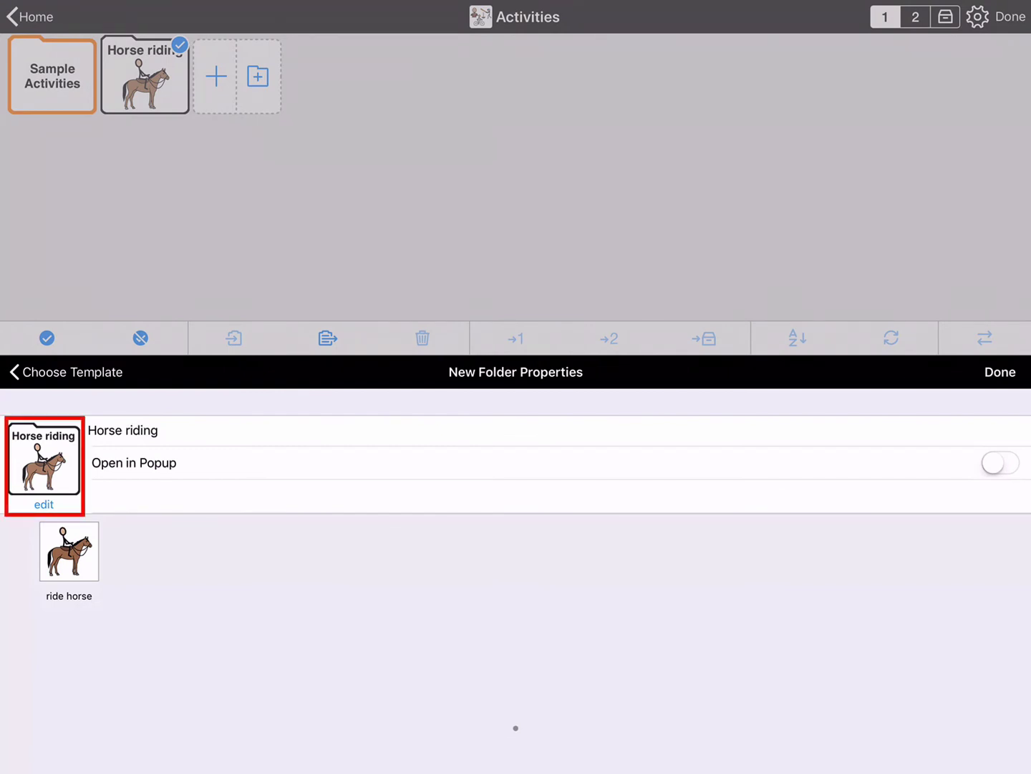
click(75, 558)
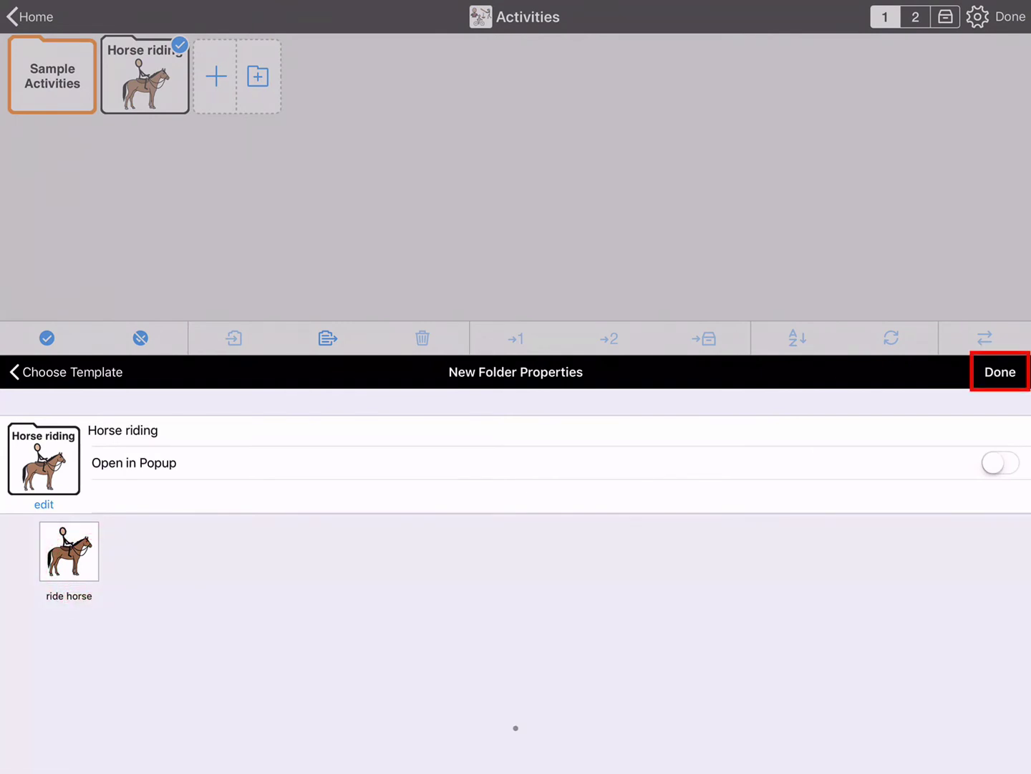
click(999, 372)
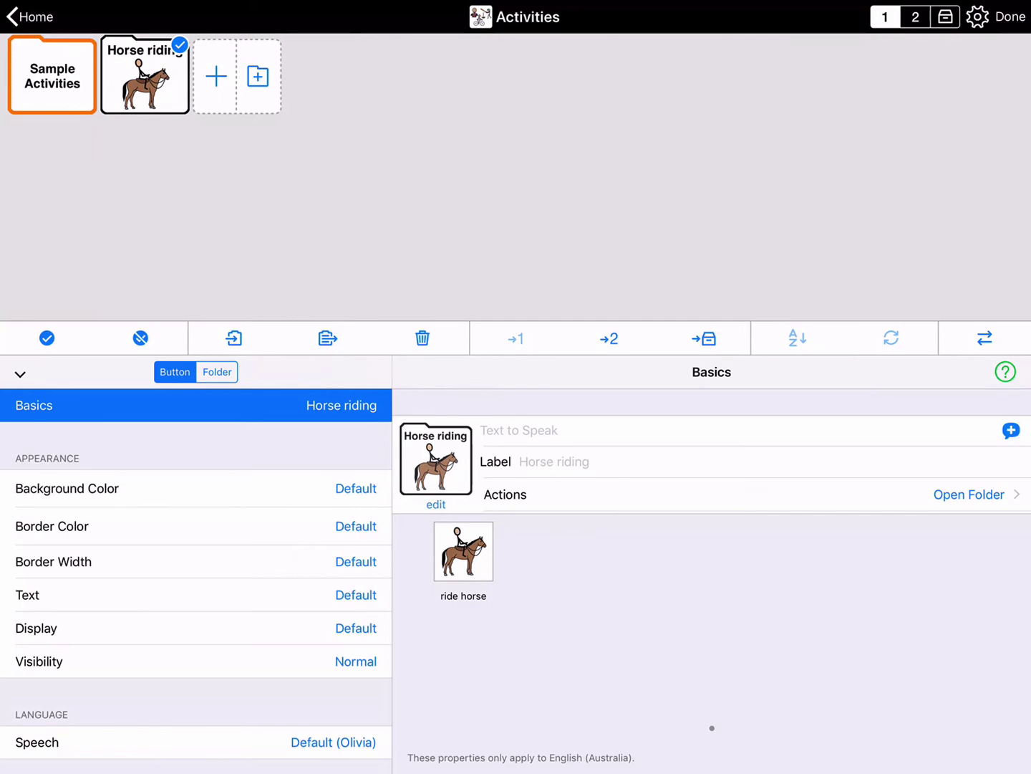
Open the Horse riding folder to show its placeholder verb, noun and adjective buttons
click(144, 75)
click(20, 373)
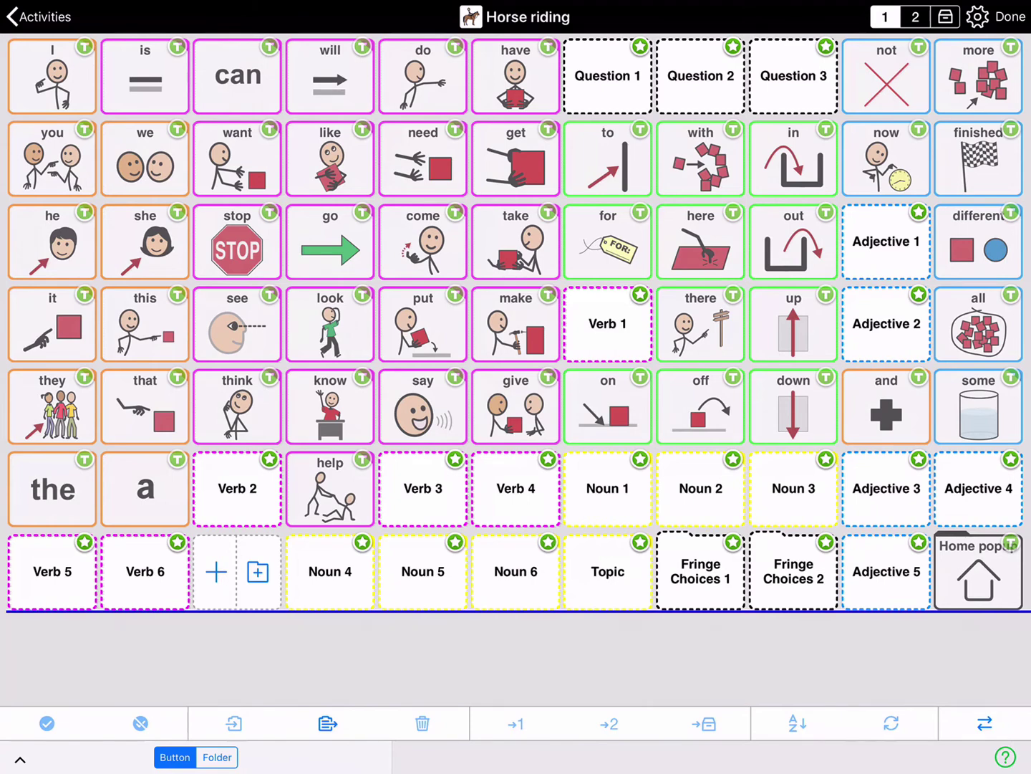
click(607, 323)
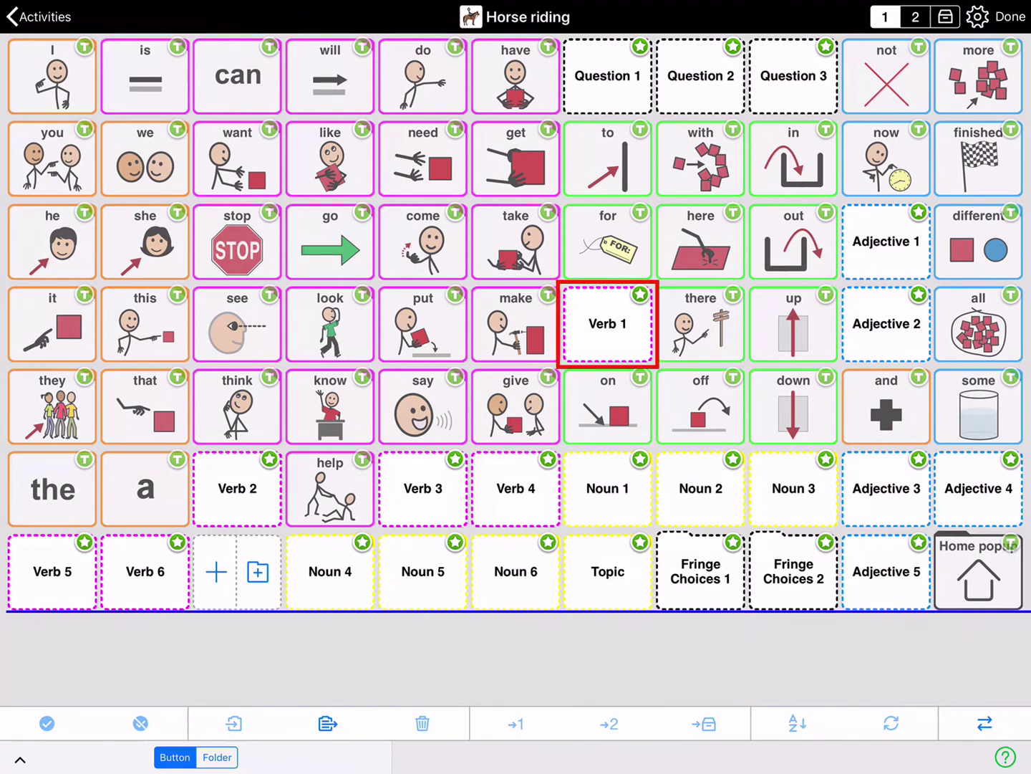
click(607, 323)
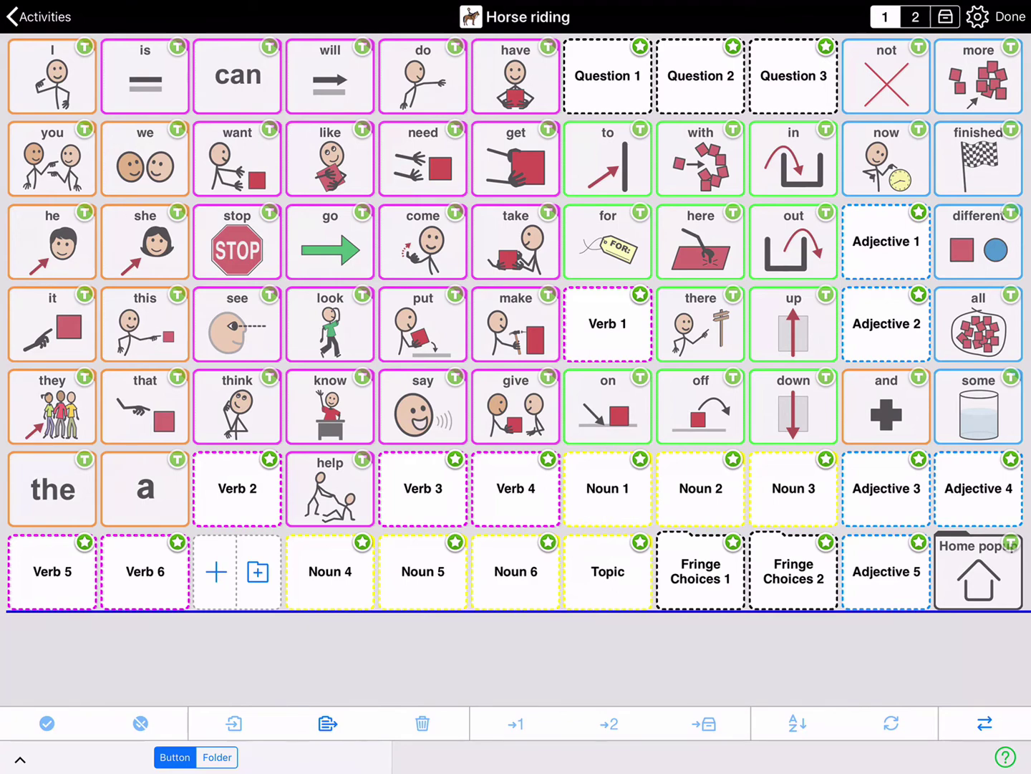
Rename the Noun 1 placeholder to 'horse' with a horse picture, then return to the grid
click(607, 488)
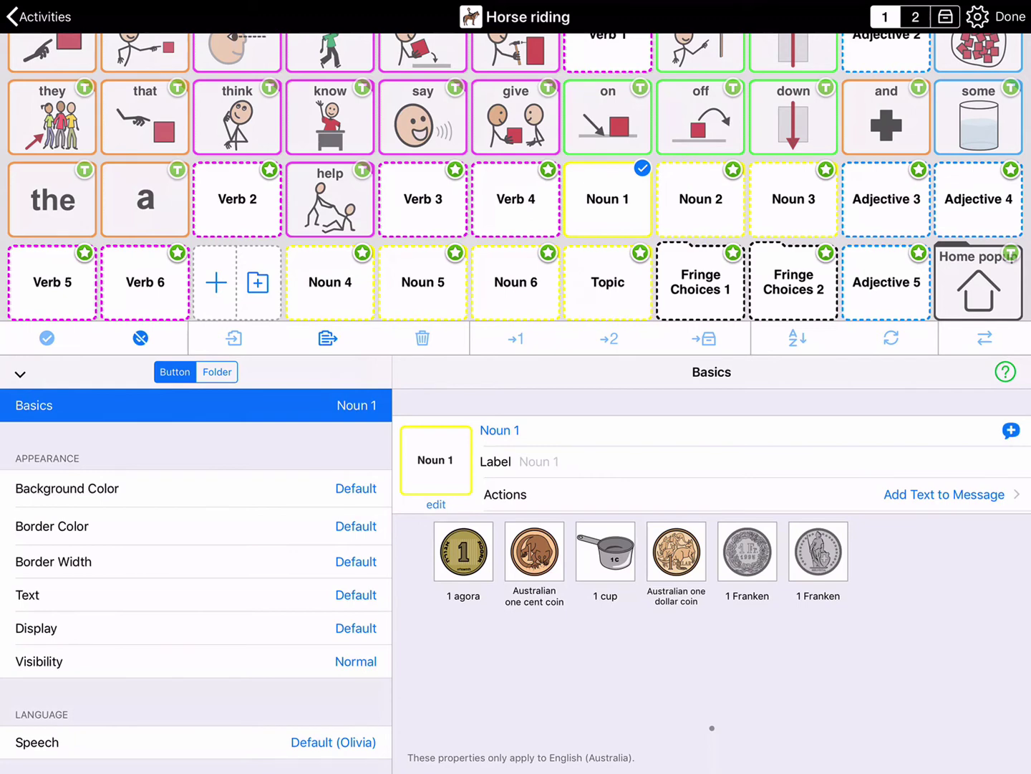
click(560, 430)
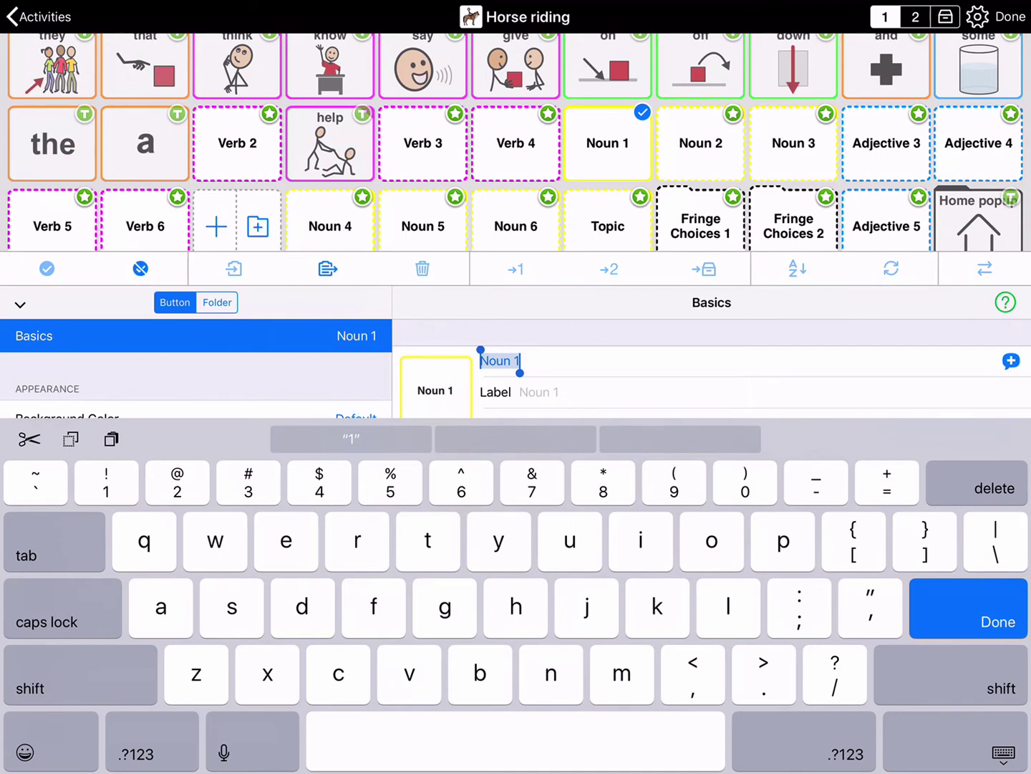
text(horse)
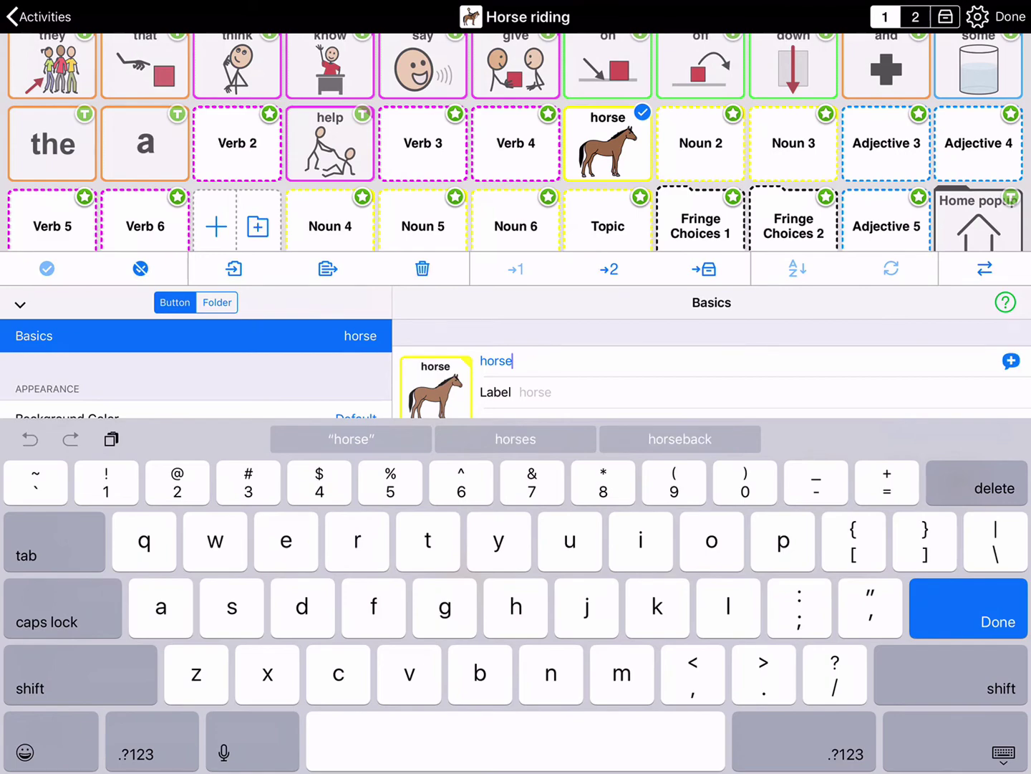
click(966, 749)
click(20, 373)
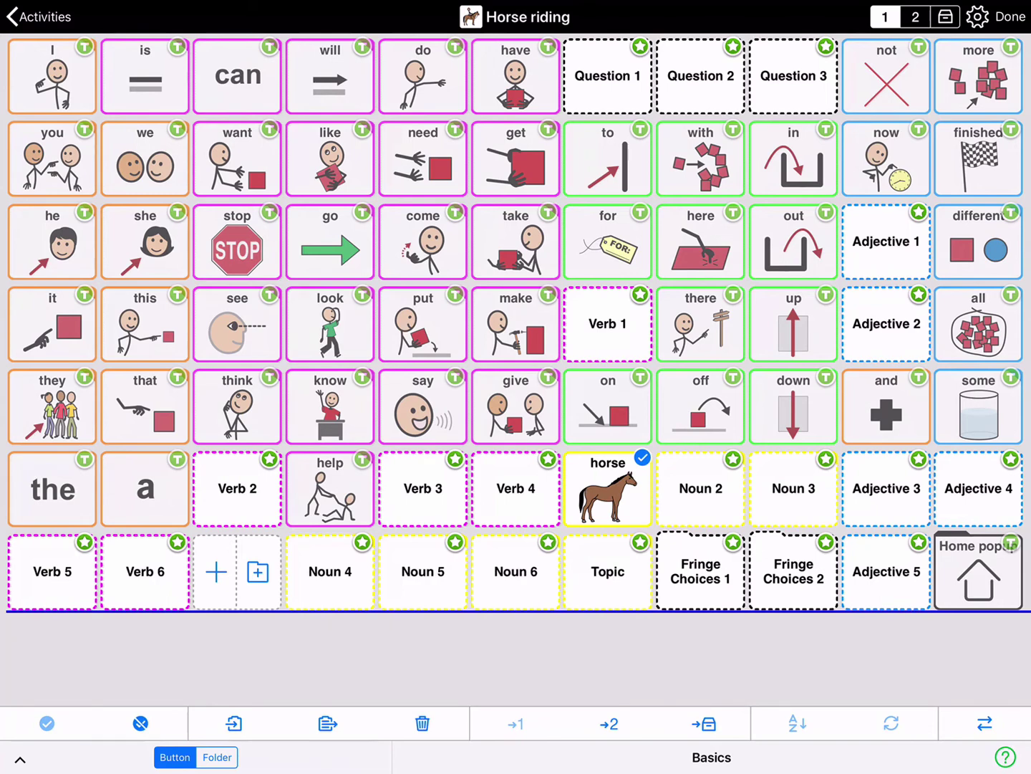
Rename the Verb 1 placeholder to 'sit'
click(608, 323)
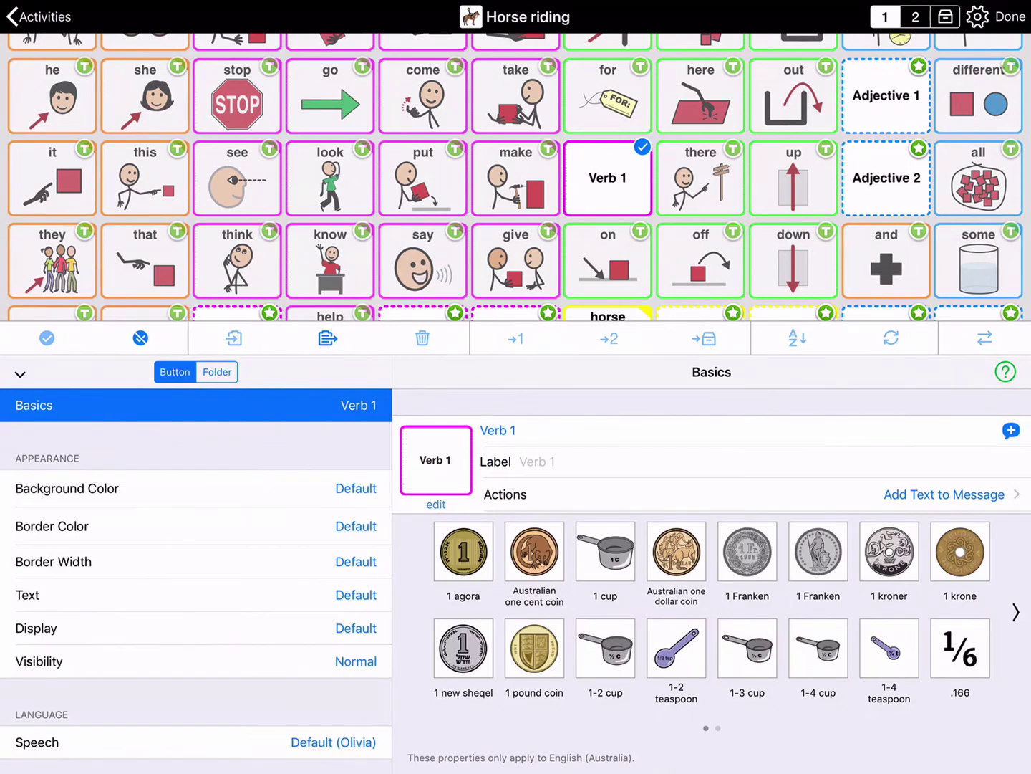
click(563, 430)
text(sit)
click(999, 753)
click(20, 374)
Rename Noun 2 to 'saddle' and use the saddle picture instead of shoes
click(701, 488)
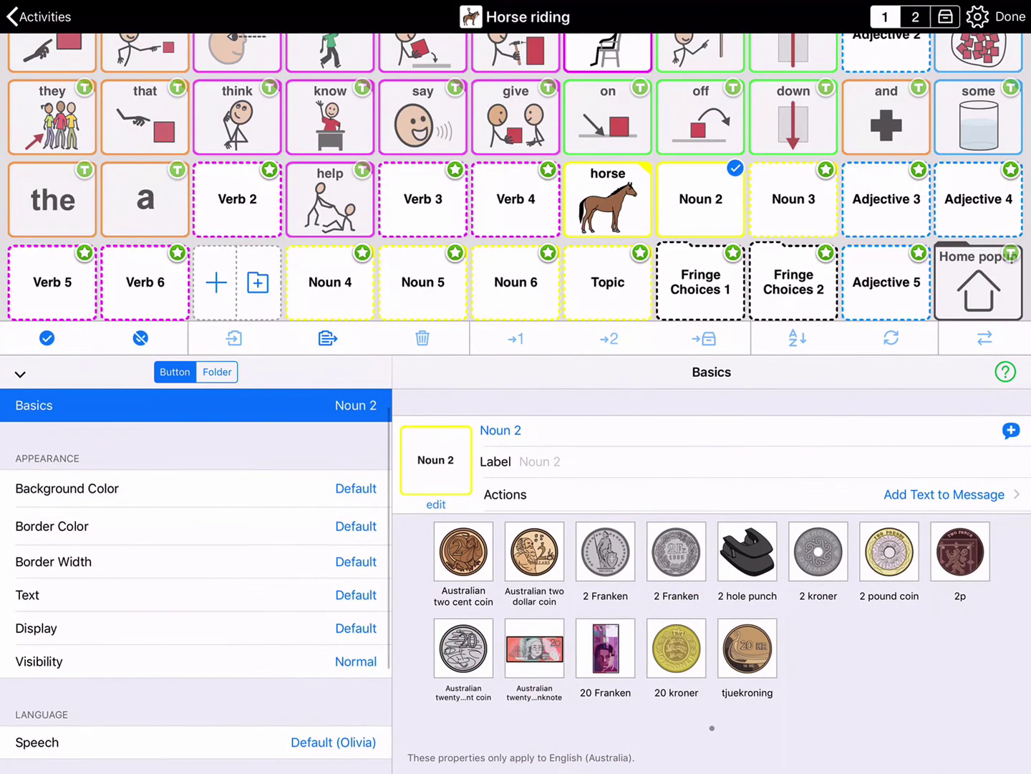
click(587, 433)
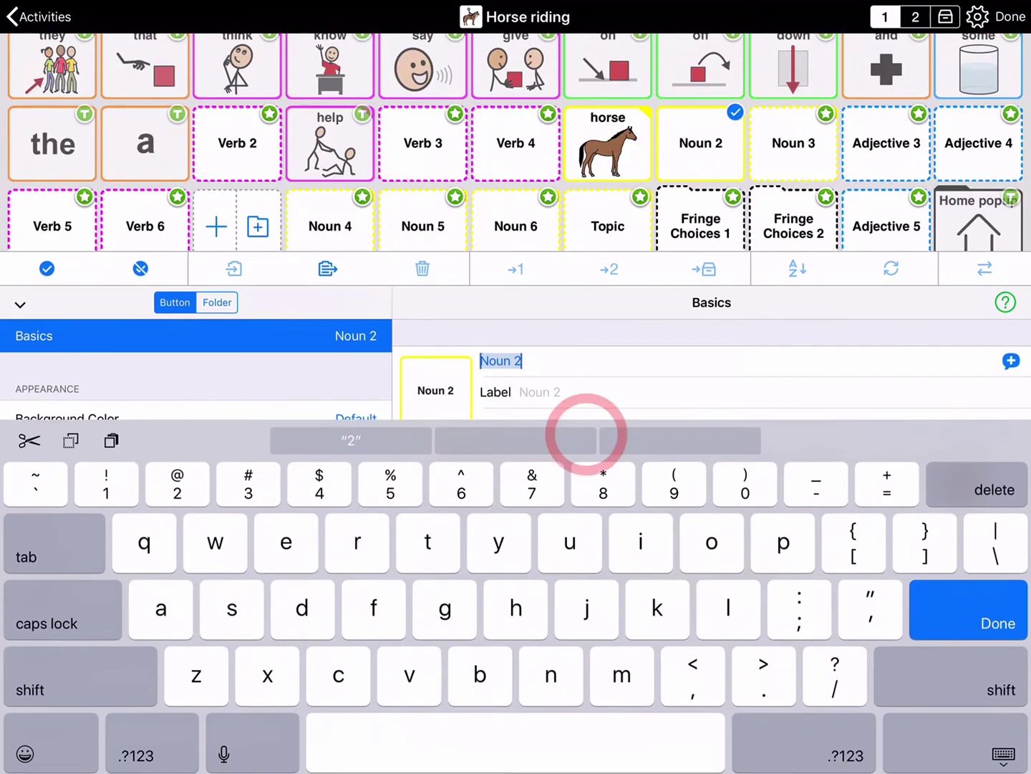
text(saddle)
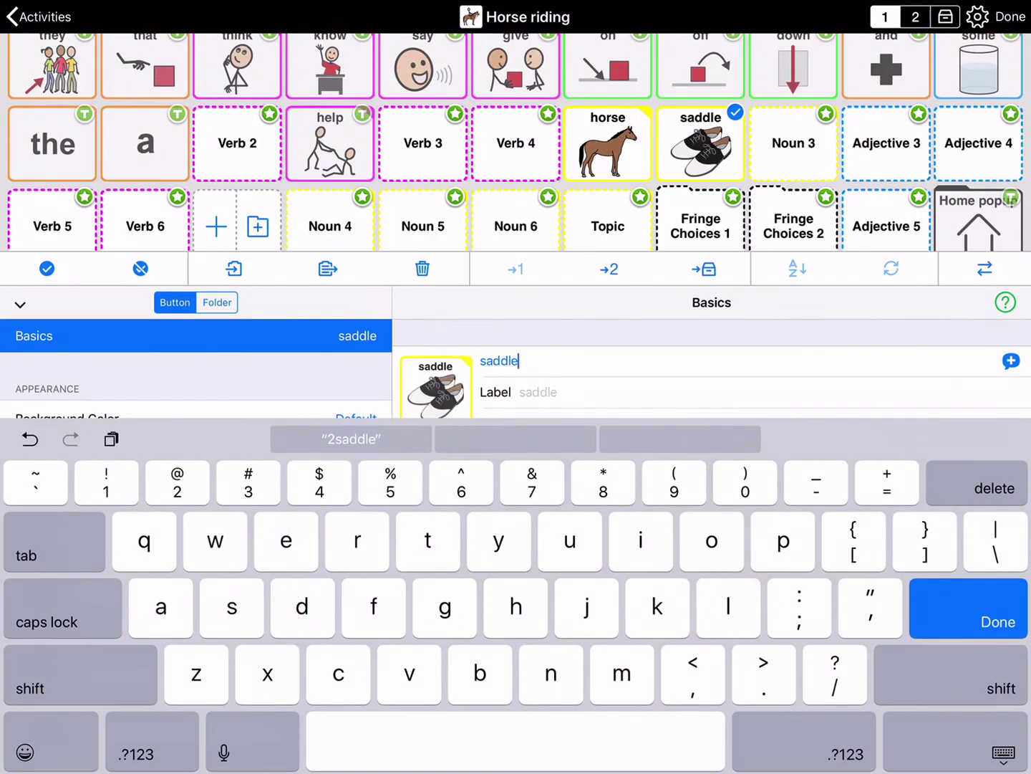
click(1004, 752)
click(533, 551)
click(20, 373)
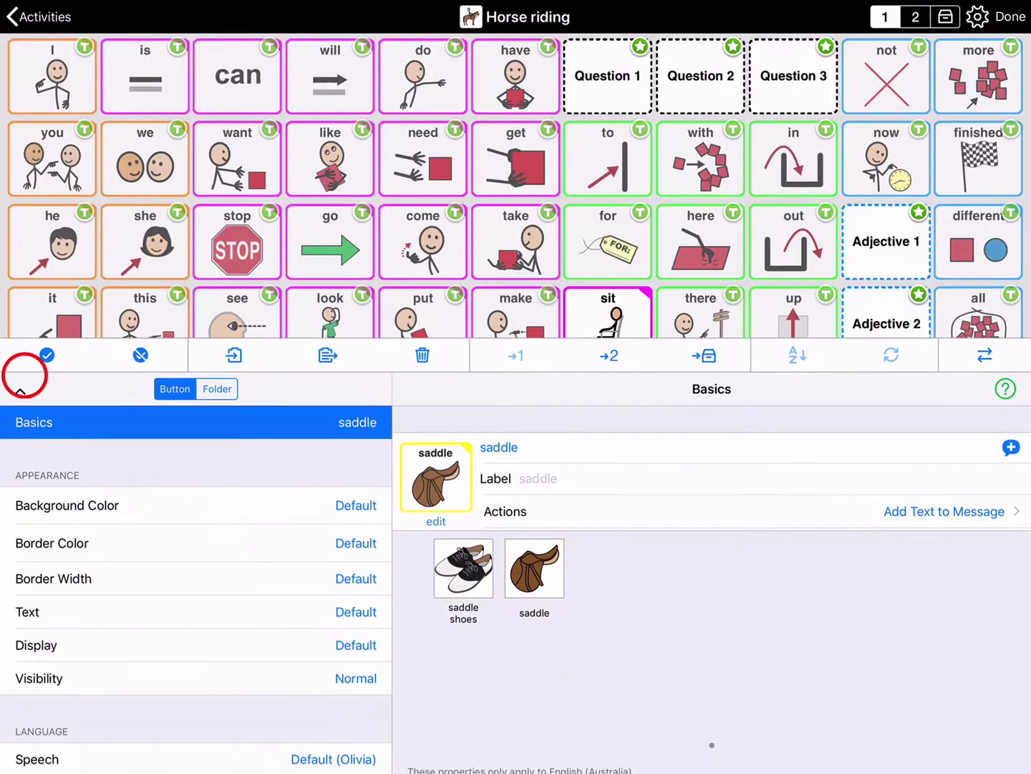
Rename the Adjective 1 placeholder to 'slow'
click(883, 257)
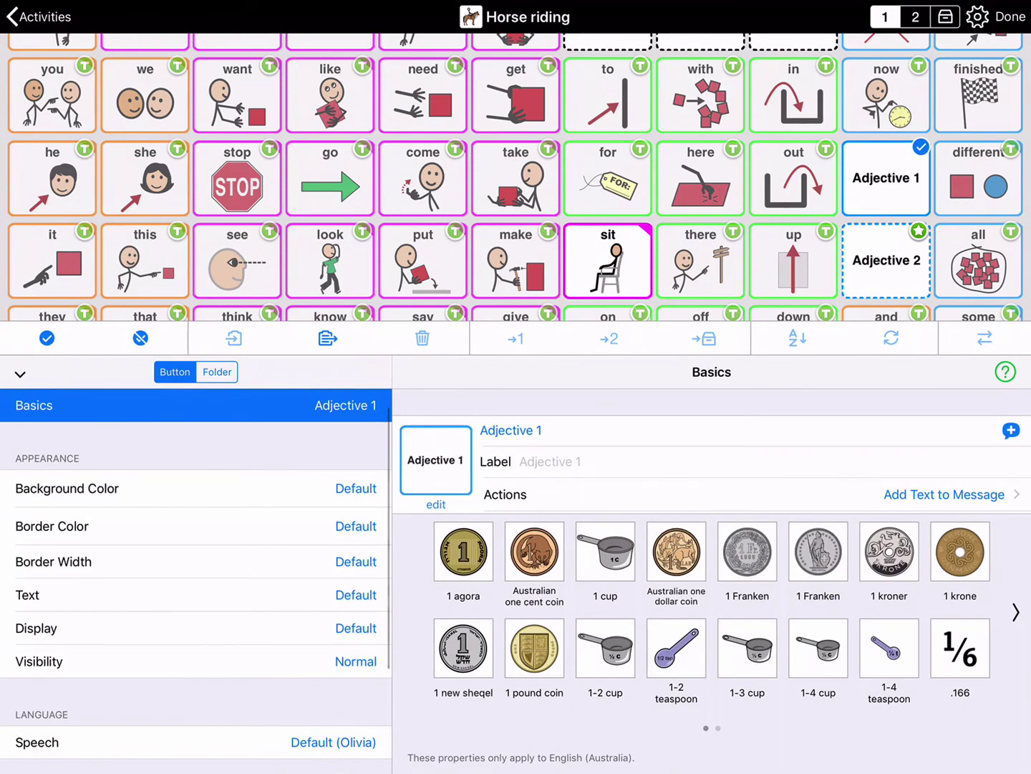
click(652, 424)
text(slow)
click(935, 738)
click(20, 373)
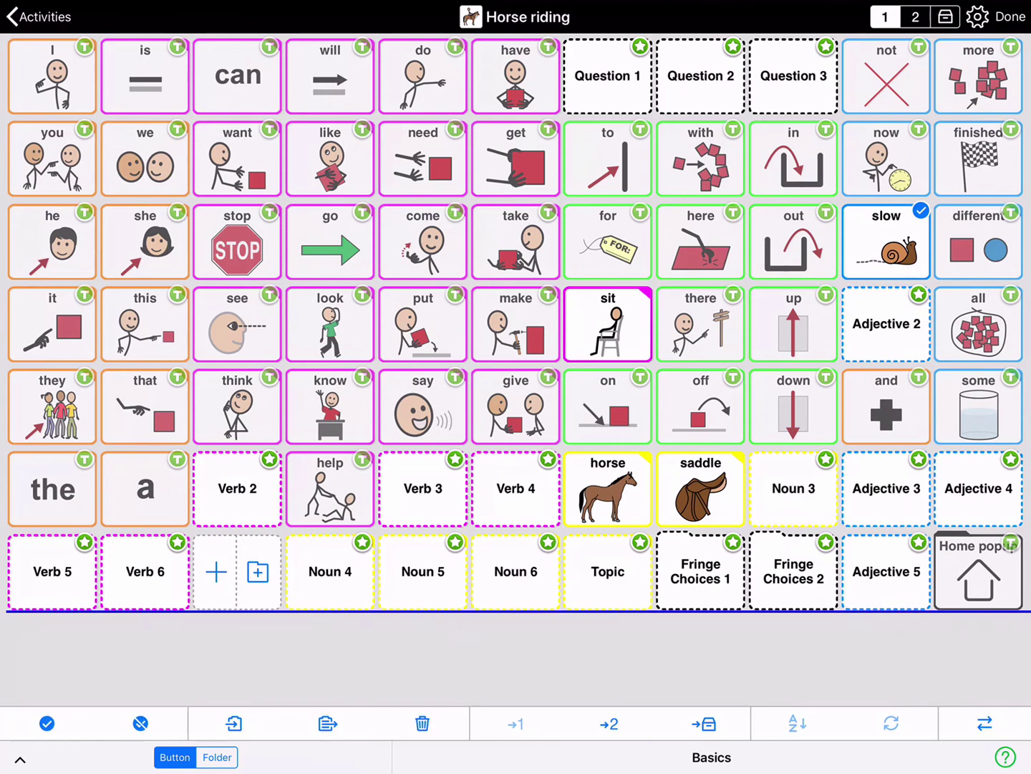
click(700, 571)
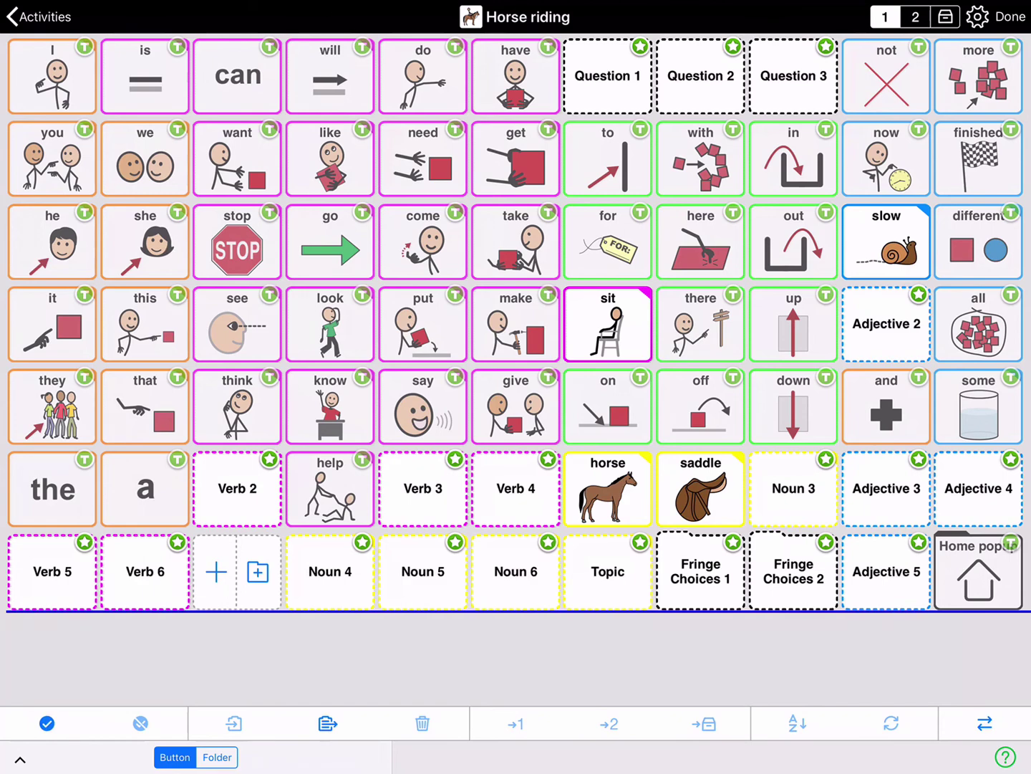
Exit editing, build and speak 'you go slow on horse', then open the Home popup
click(1007, 17)
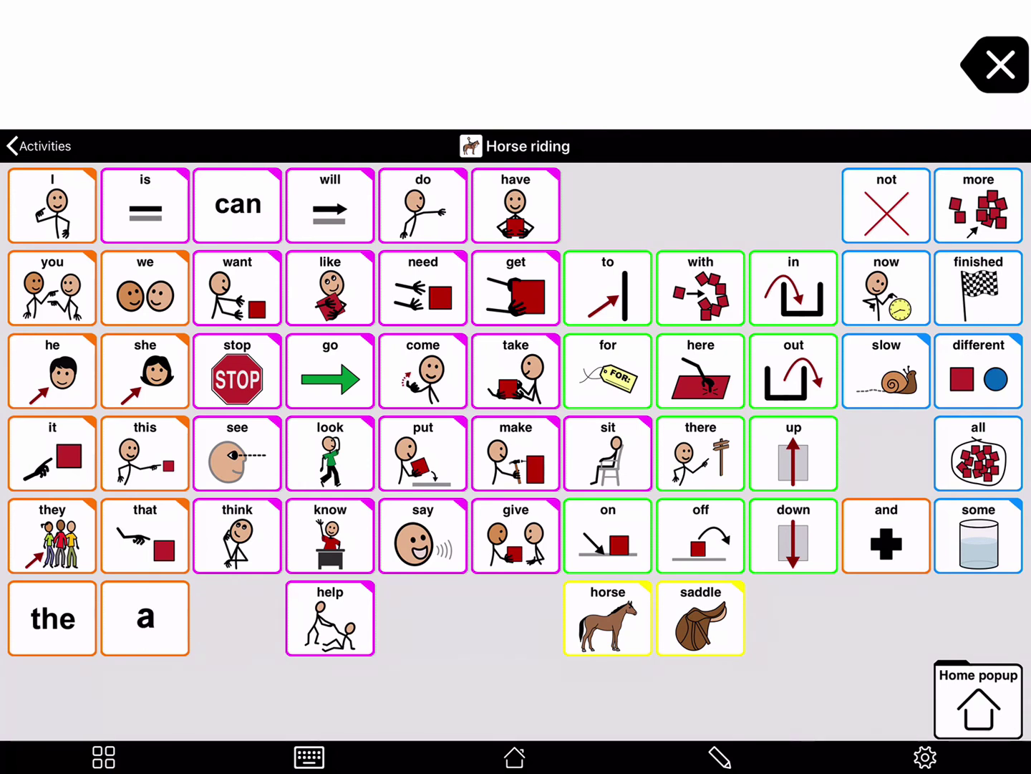
click(52, 288)
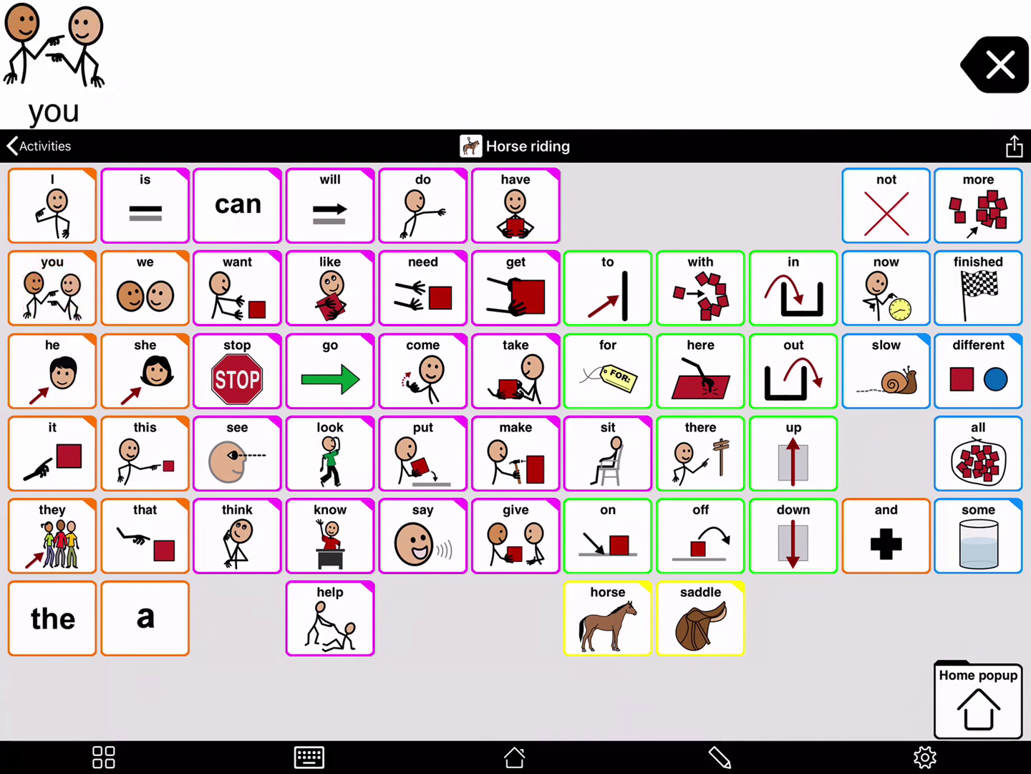
click(331, 372)
click(895, 373)
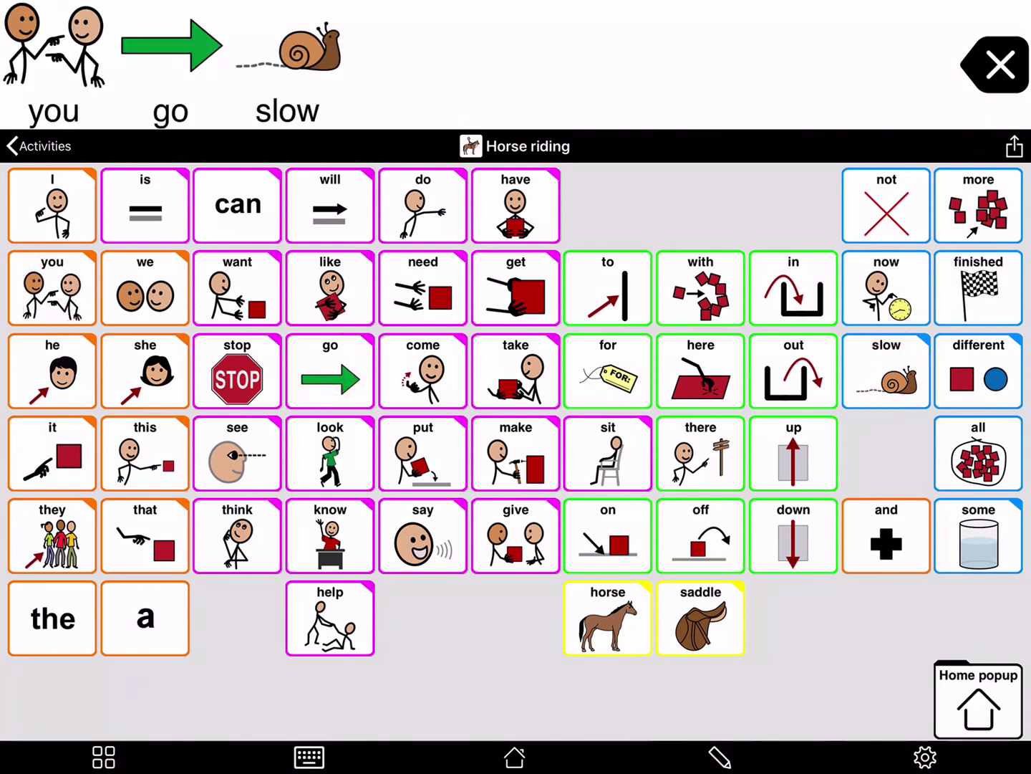
click(606, 535)
click(607, 616)
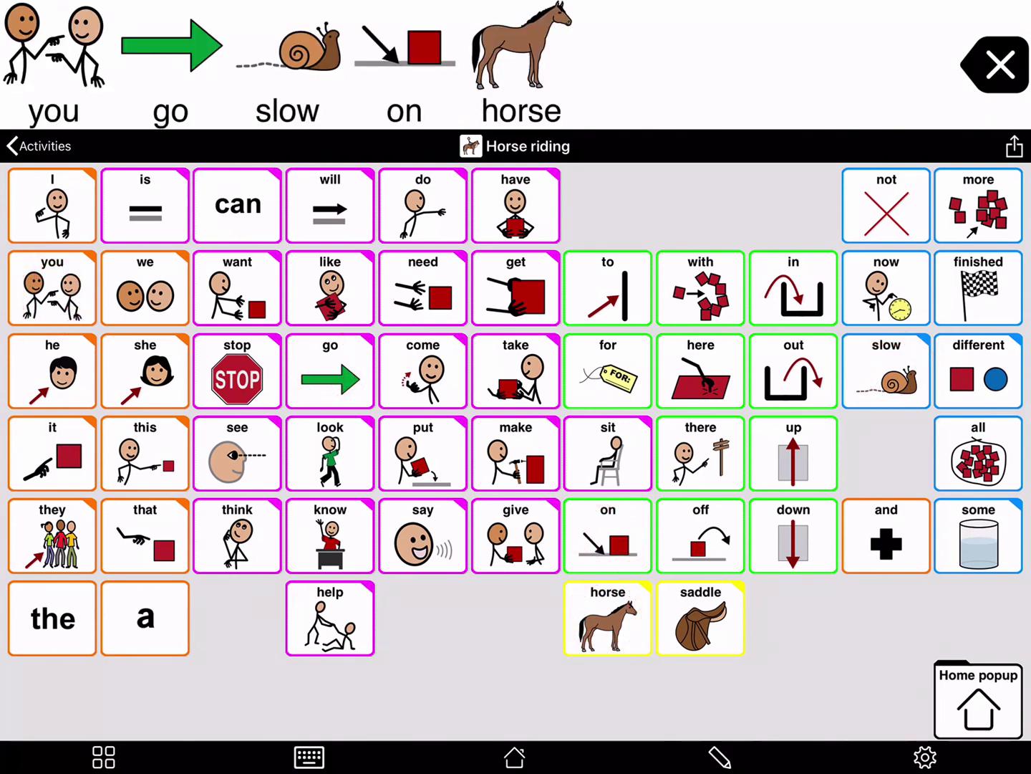
click(625, 79)
click(977, 699)
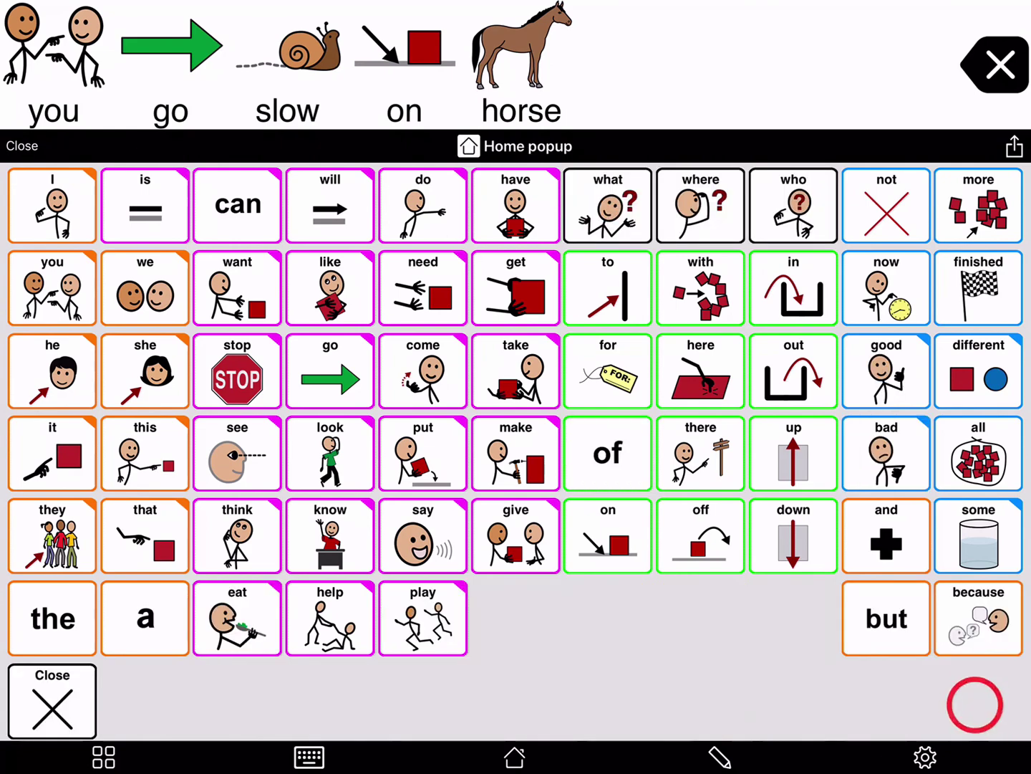